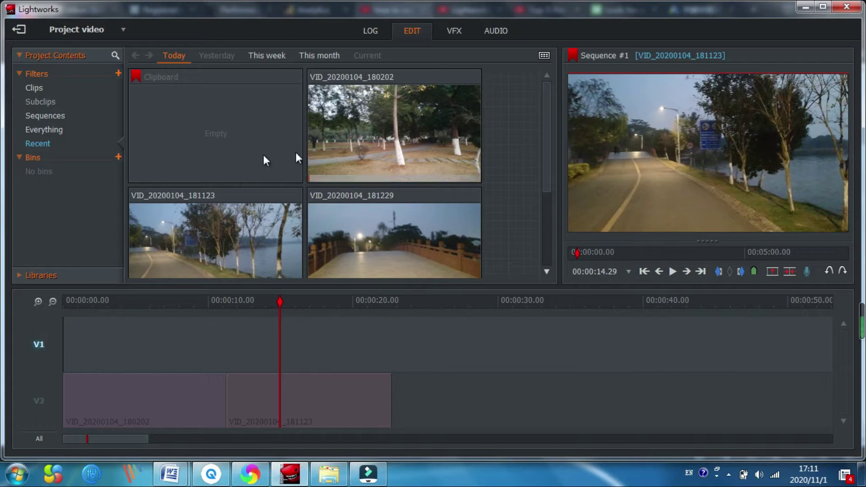
- Place VID_20200104_180202, VID_20200104_181123 and VID_20200104_181229 end to end on V1 from the Recent bin
mouse_move(350, 138)
left_mouse_down()
mouse_move(76, 345)
mouse_move(65, 343)
left_mouse_up()
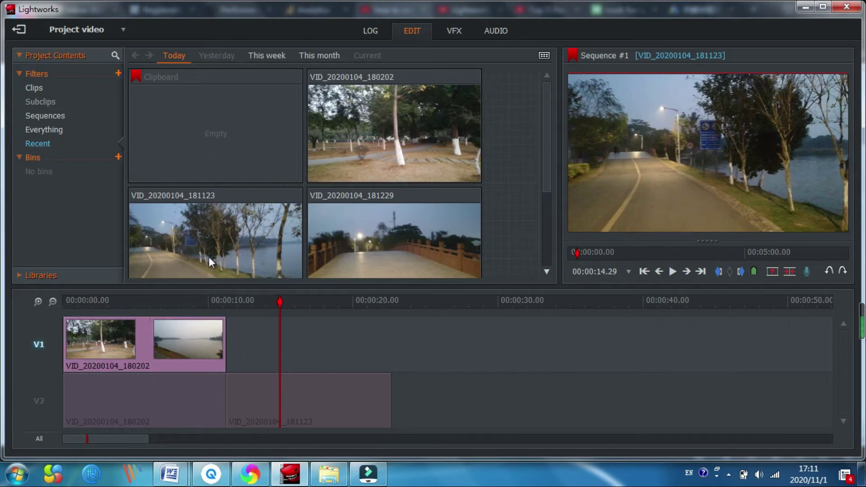
left_click_drag(201, 233, 351, 218)
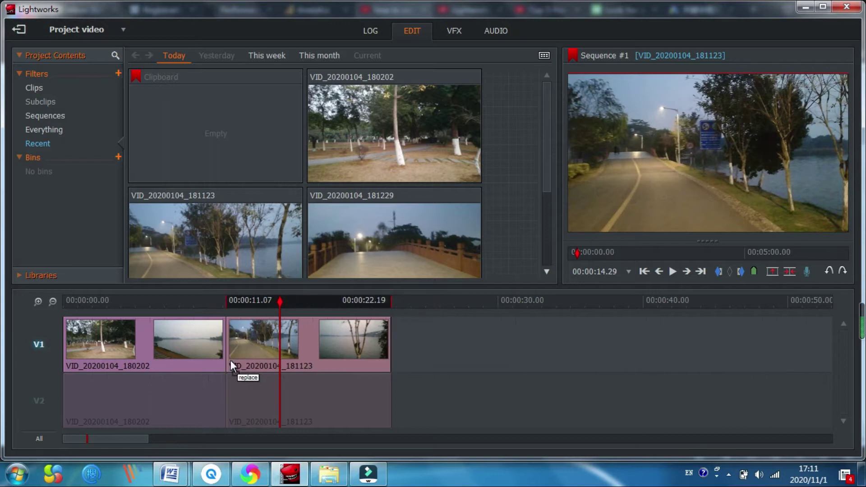
mouse_move(351, 218)
left_mouse_down()
mouse_move(398, 338)
mouse_move(411, 342)
left_mouse_up()
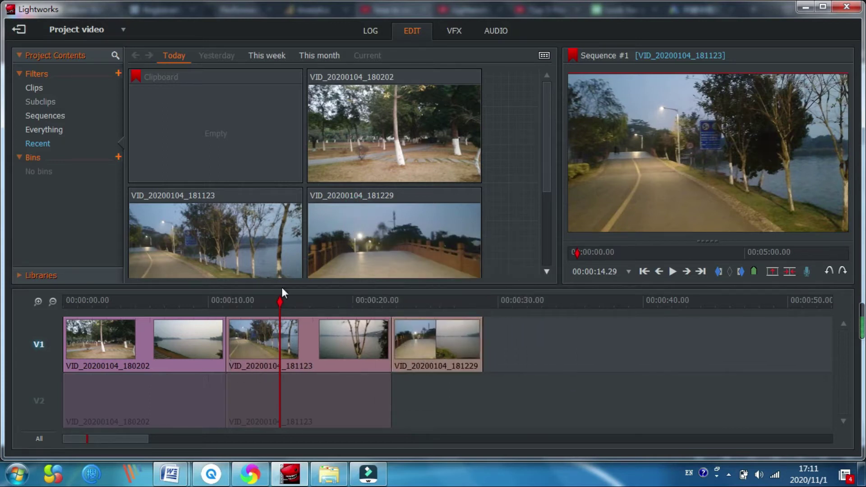
mouse_move(275, 304)
left_mouse_down()
mouse_move(209, 306)
mouse_move(90, 328)
left_mouse_up()
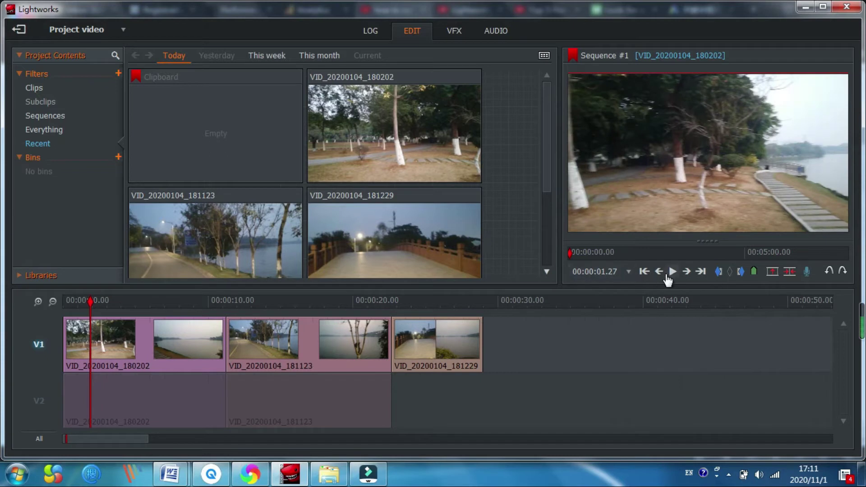
- Split VID_20200104_180202 at about 00:00:02.02 after playing to that point
left_click(668, 273)
left_click(669, 274)
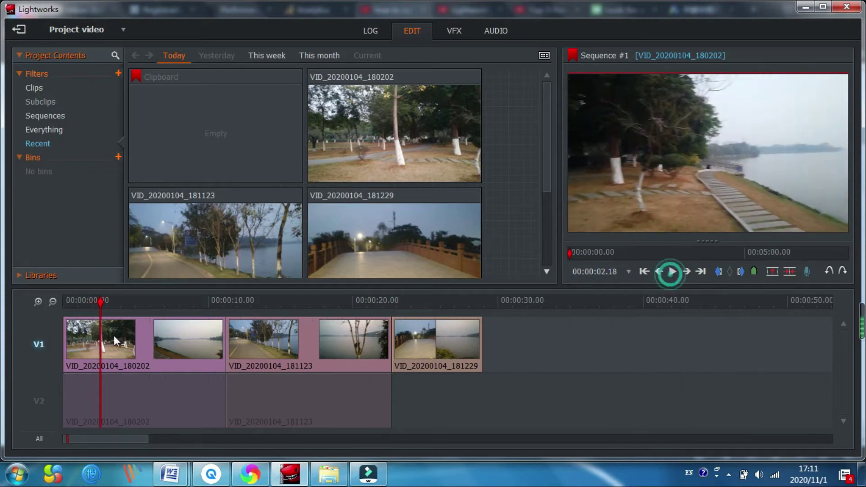
left_click(93, 302)
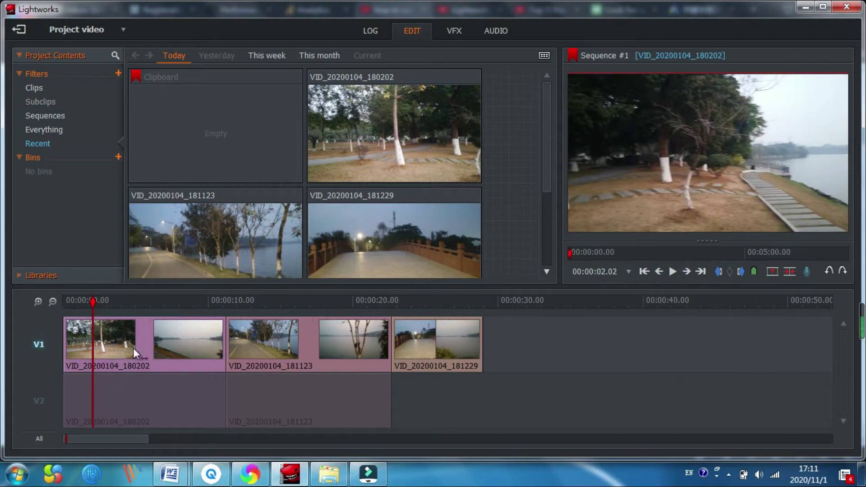
key("c")
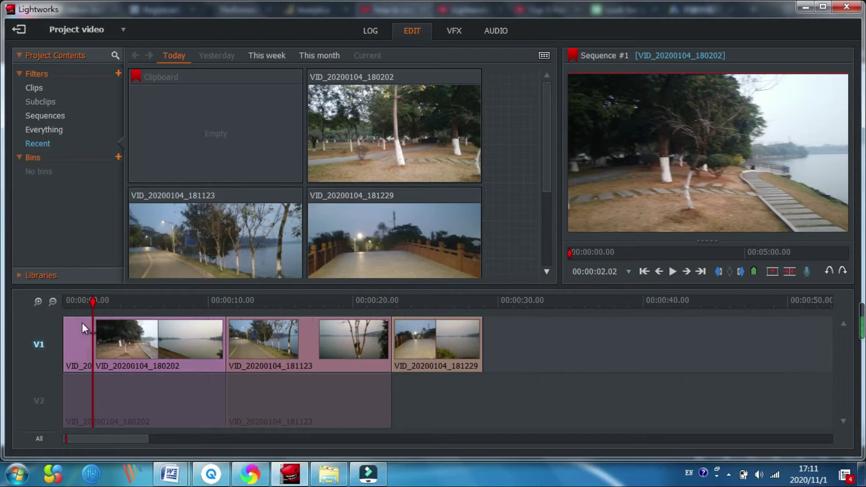
- Delete the short opening piece of the first clip, leaving a gap at the start of V1
left_click(67, 347)
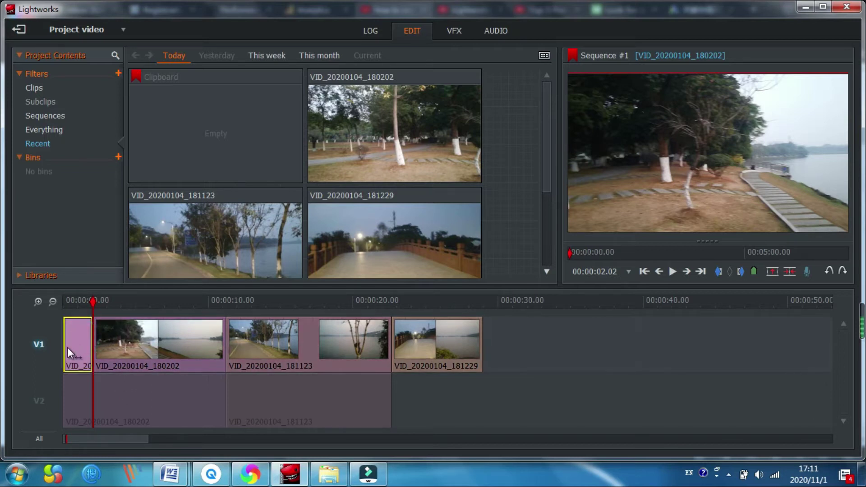
left_click(130, 329)
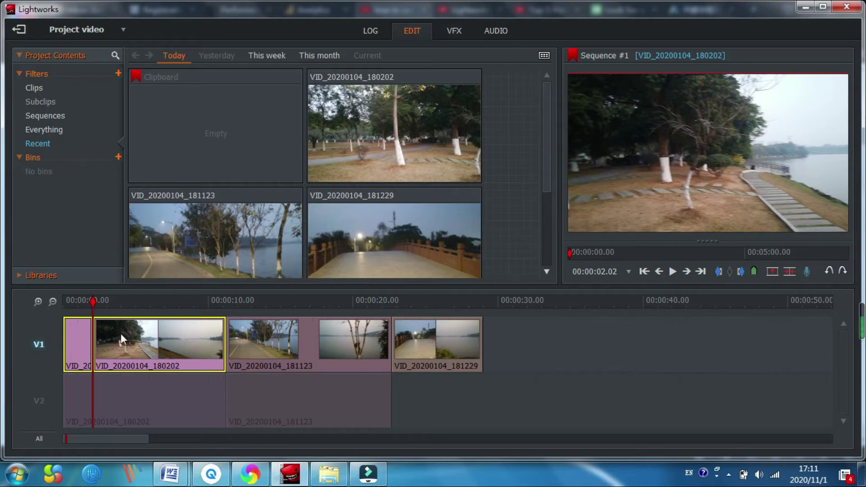
left_click(83, 346)
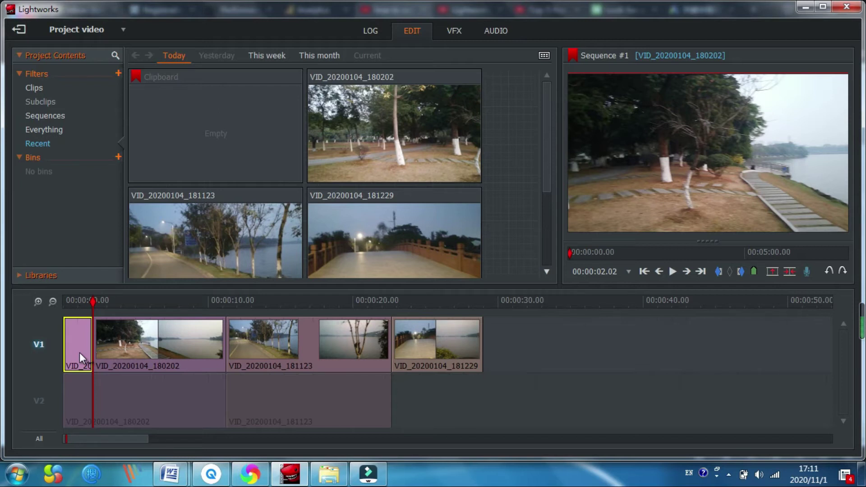
key("Delete")
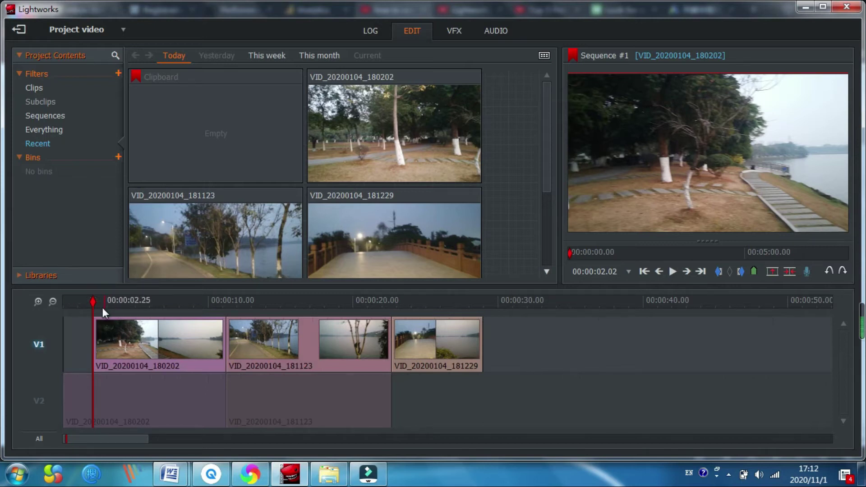
- Split the first clip at about 00:00:08.11 and delete its trailing piece
left_click_drag(94, 301, 184, 300)
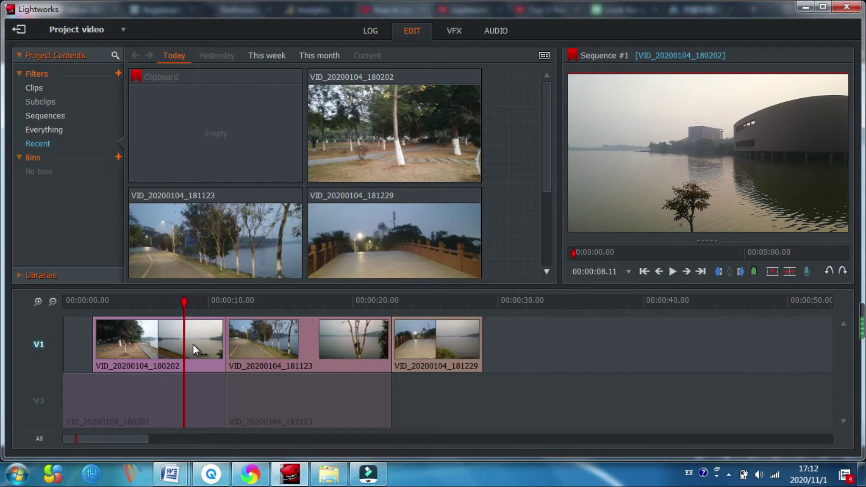
key("c")
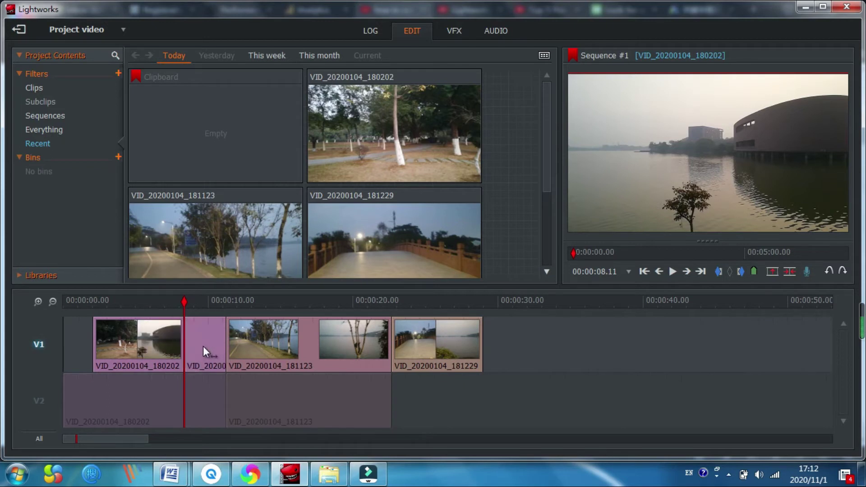
left_click(204, 346)
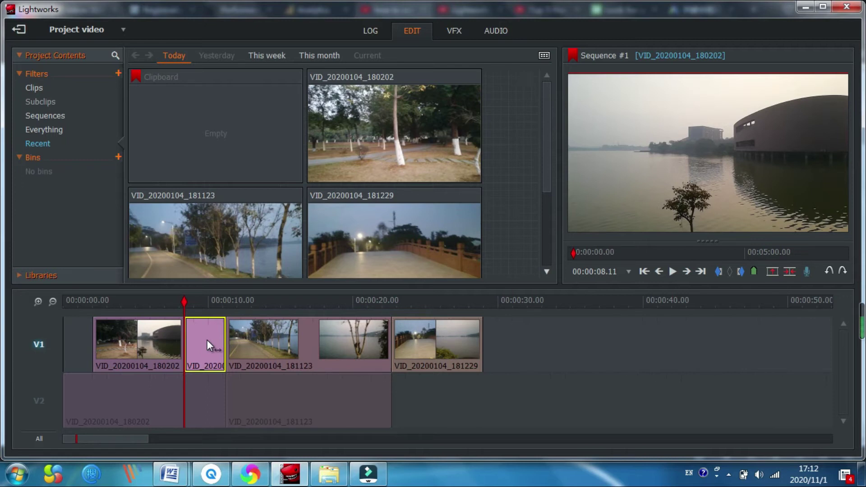
key("Delete")
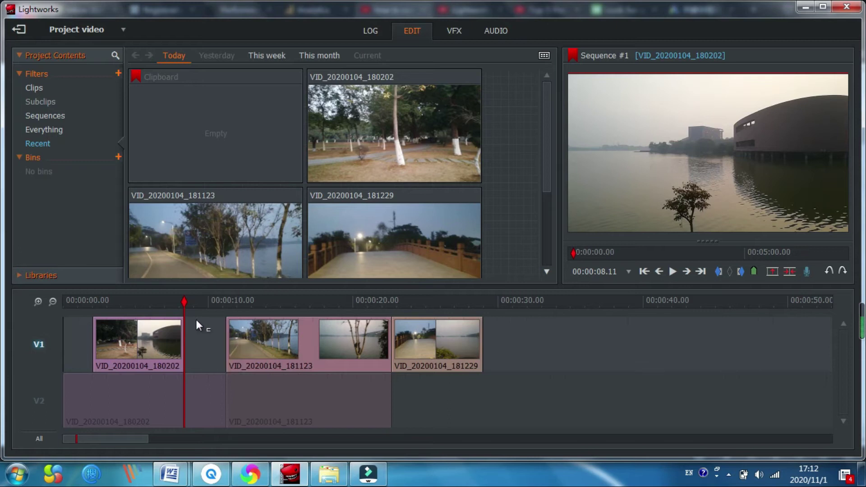
- Slide VID_20200104_181123 and VID_20200104_181229 left to close the gap
mouse_move(251, 338)
left_mouse_down()
mouse_move(219, 346)
mouse_move(233, 347)
left_mouse_up()
left_click_drag(436, 345, 369, 343)
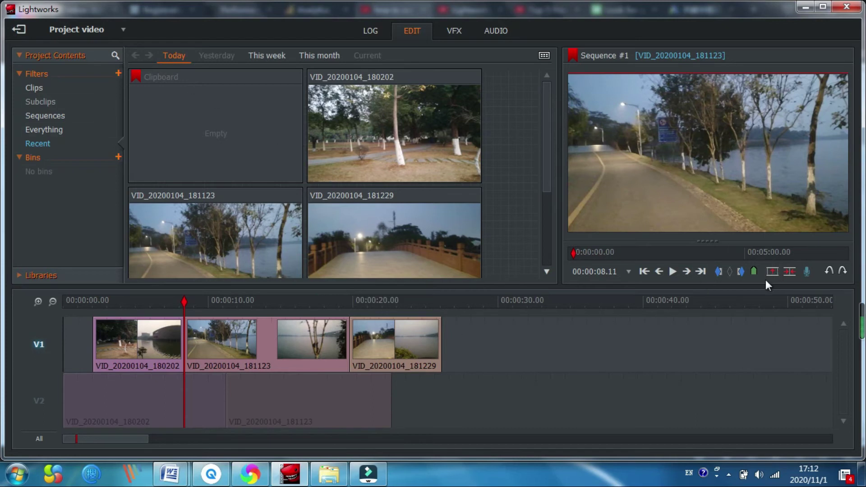
- Undo twice to restore the deleted trailing piece between the first and second clips, then deselect
left_click(831, 272)
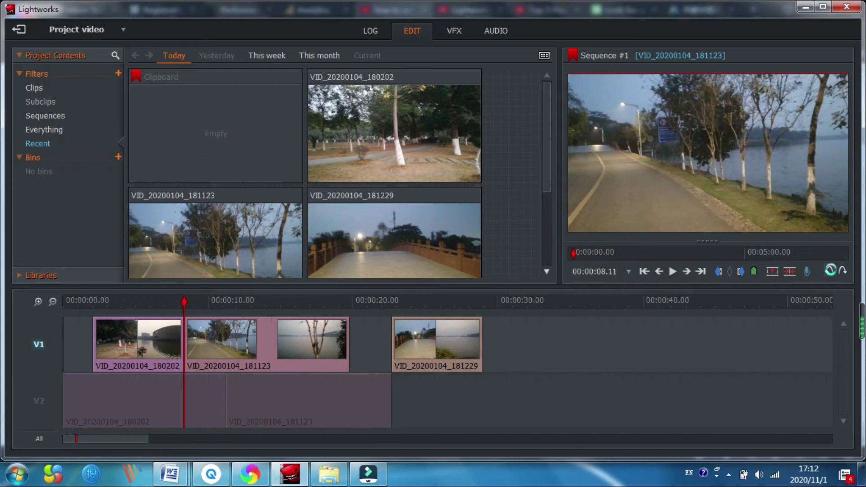
left_click(831, 271)
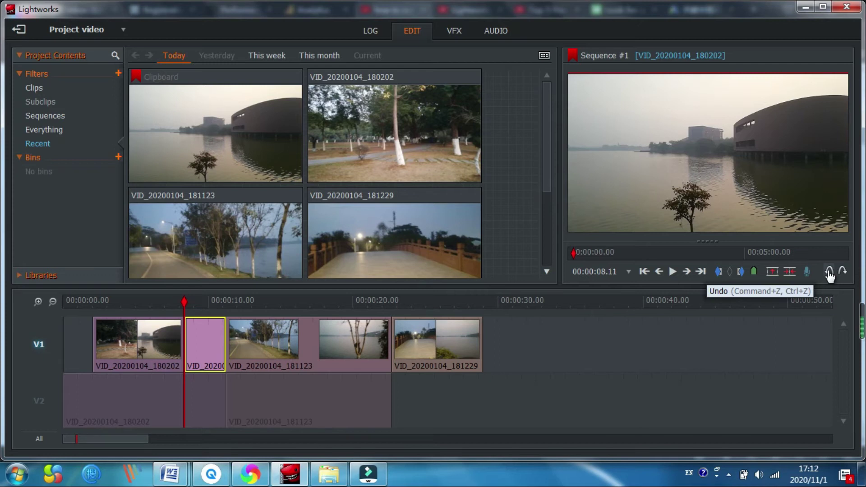
left_click(831, 271)
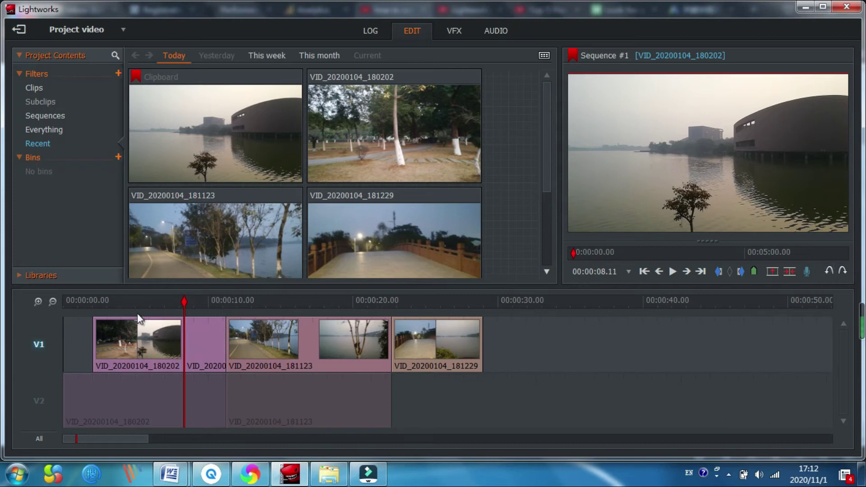
- Move all V1 clips left from the timeline start with no gaps and shorten the end of VID_20200104_181229
left_click_drag(159, 330, 127, 344)
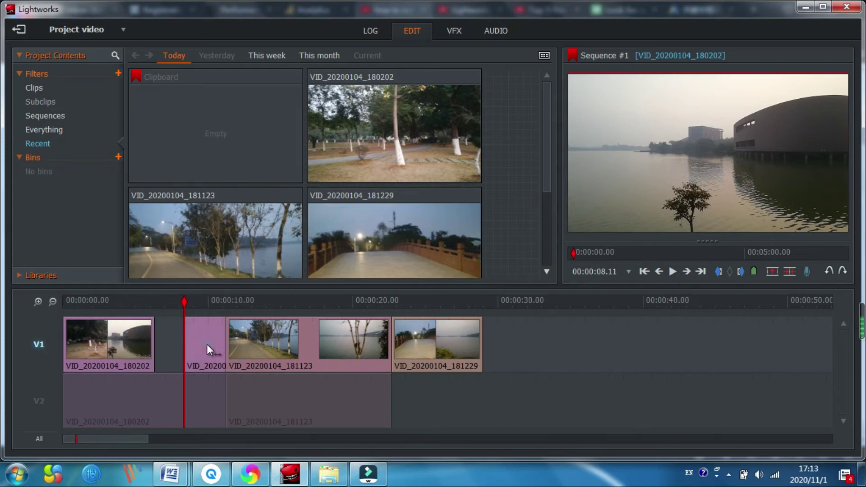
left_click_drag(238, 350, 207, 355)
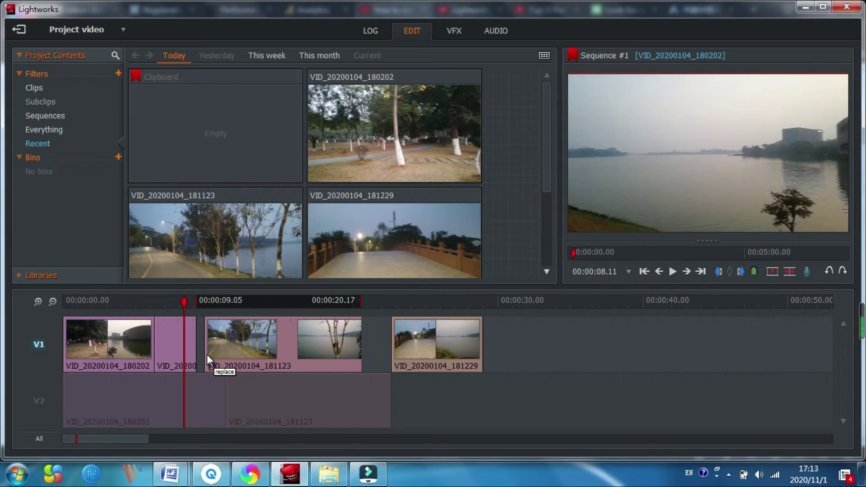
mouse_move(376, 333)
left_mouse_down()
mouse_move(387, 335)
mouse_move(406, 312)
mouse_move(393, 299)
left_mouse_up()
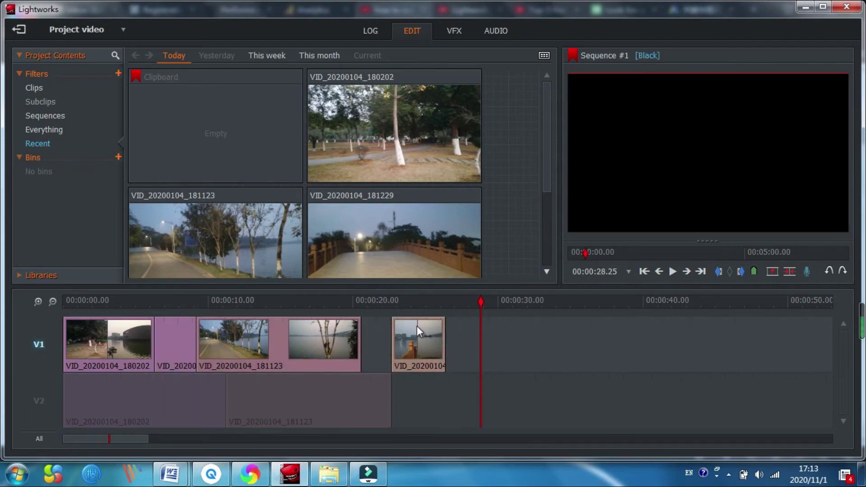
left_click_drag(405, 331, 375, 337)
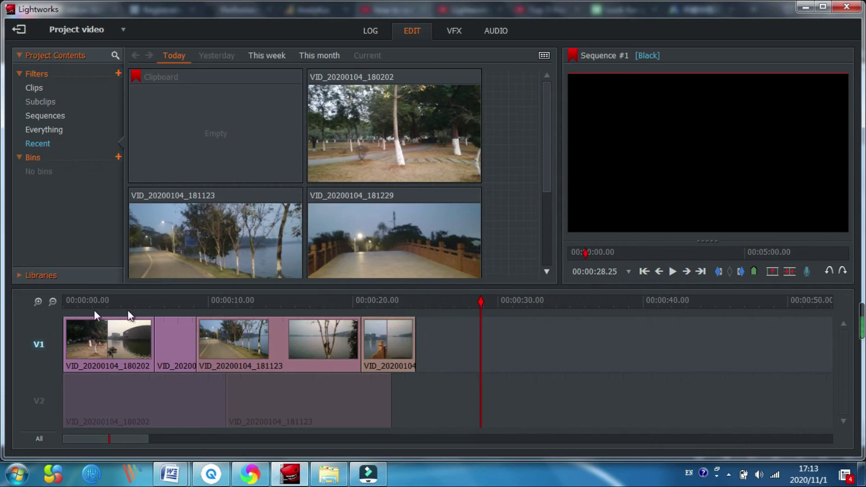
left_click(88, 324)
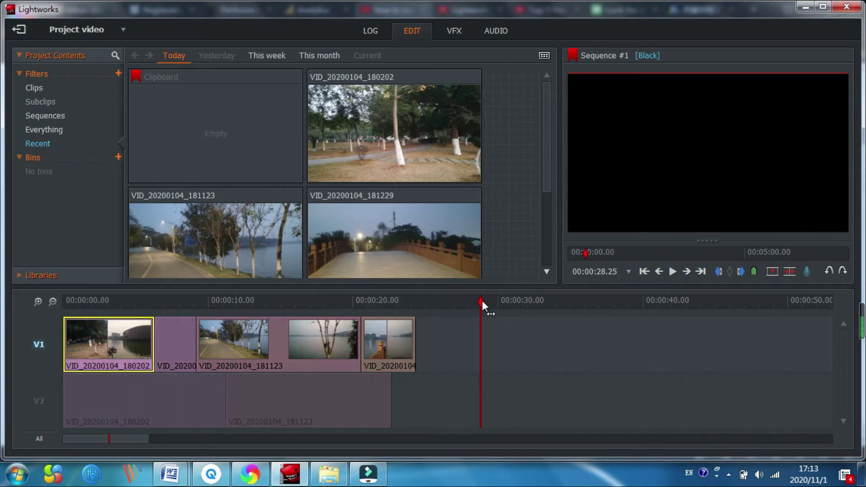
- Set an In mark at 00:00:00.04 near the very start of the timeline
left_click_drag(482, 301, 90, 339)
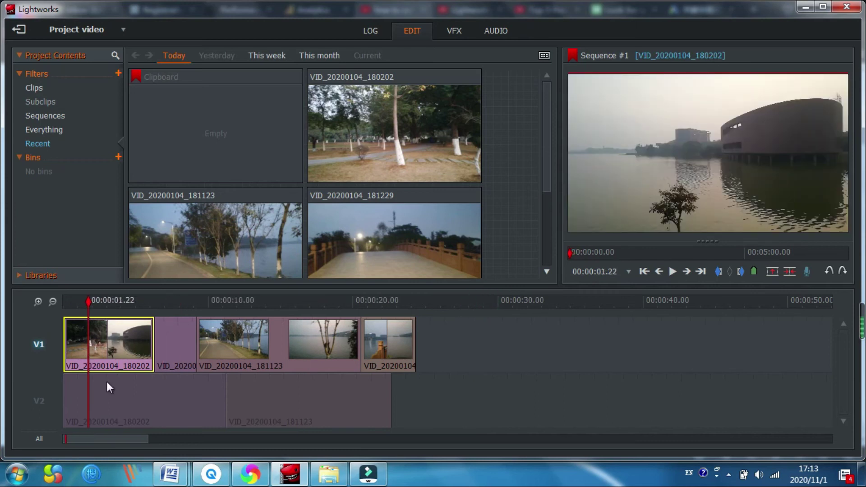
left_click(122, 405)
left_click(136, 348)
left_click(137, 402)
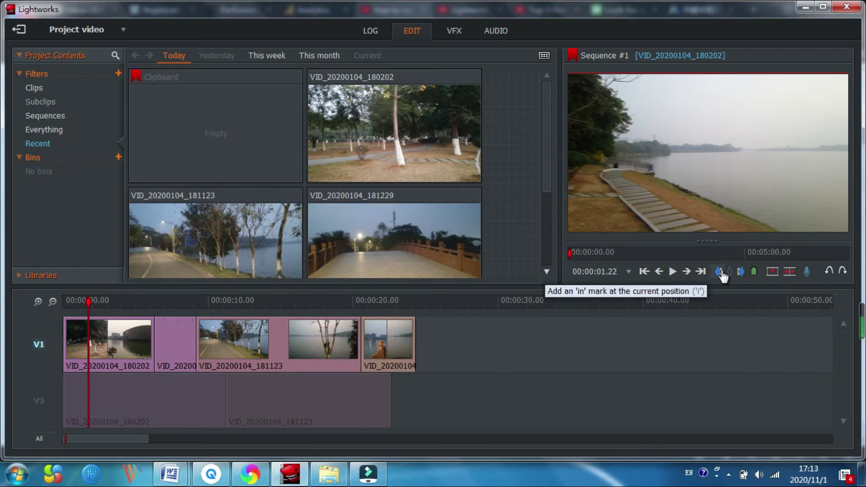
left_click(89, 299)
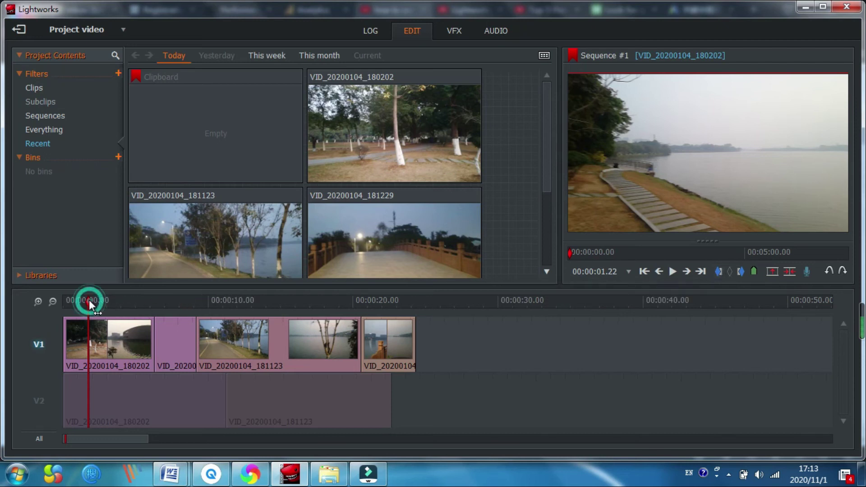
left_click_drag(89, 300, 64, 307)
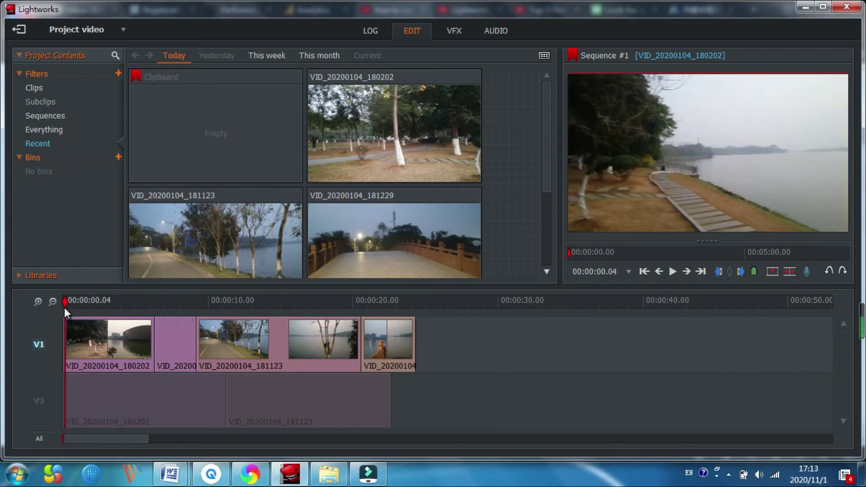
left_click(716, 273)
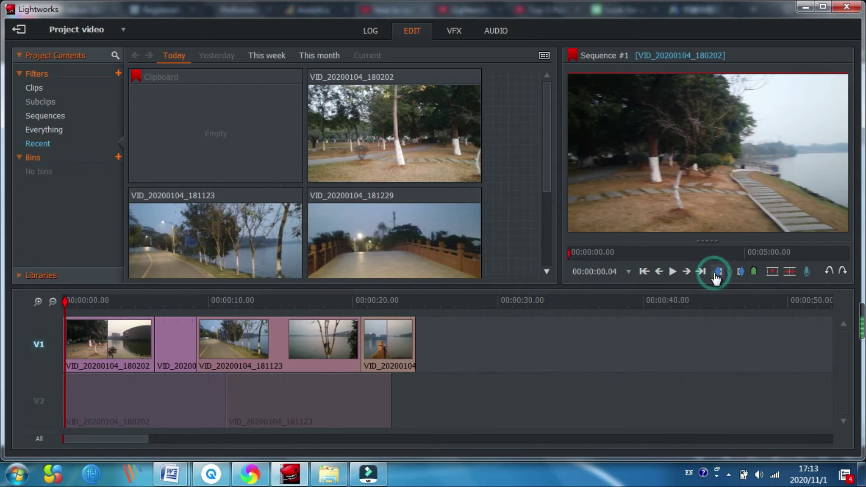
- Set an Out mark at 00:00:01.22 and delete the marked section, closing the gap
left_click_drag(65, 301, 89, 301)
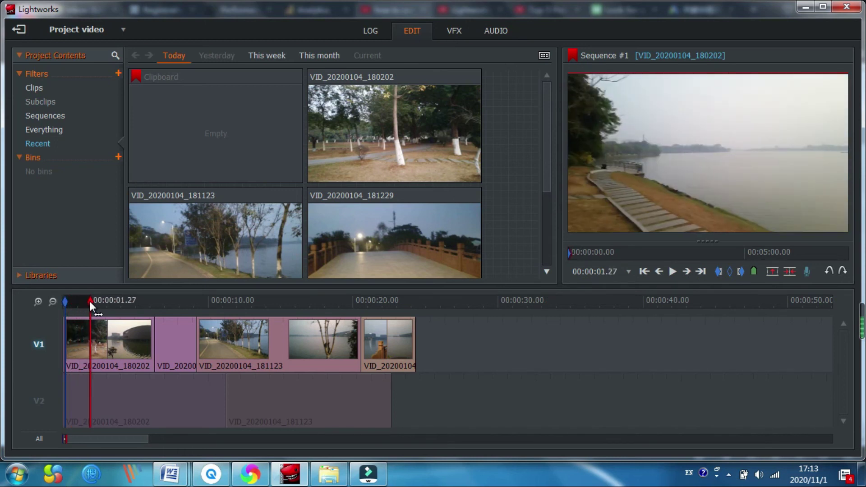
left_click_drag(90, 301, 87, 302)
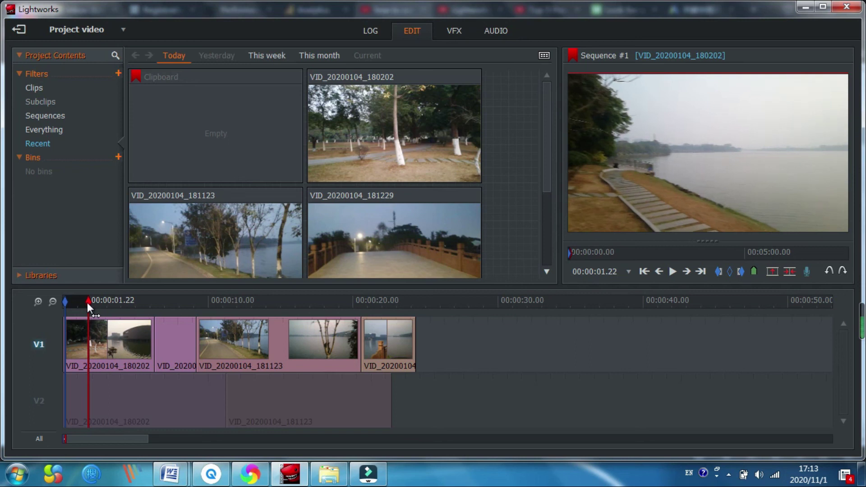
left_click(741, 272)
left_click(789, 271)
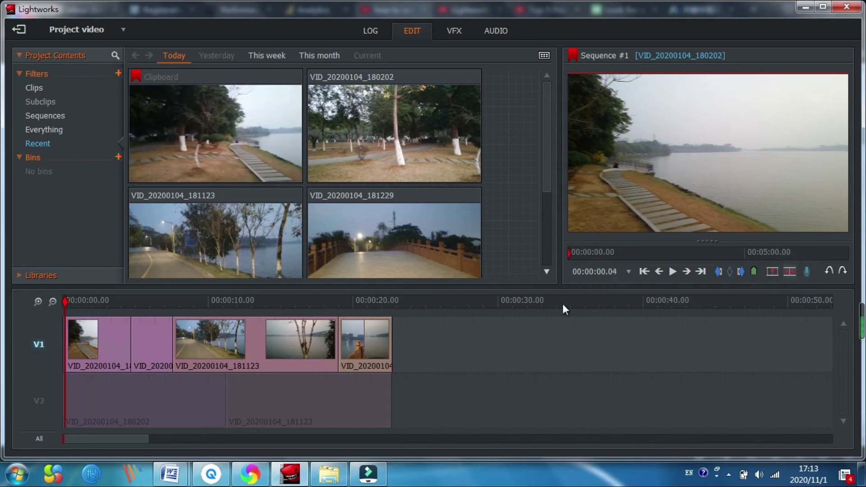